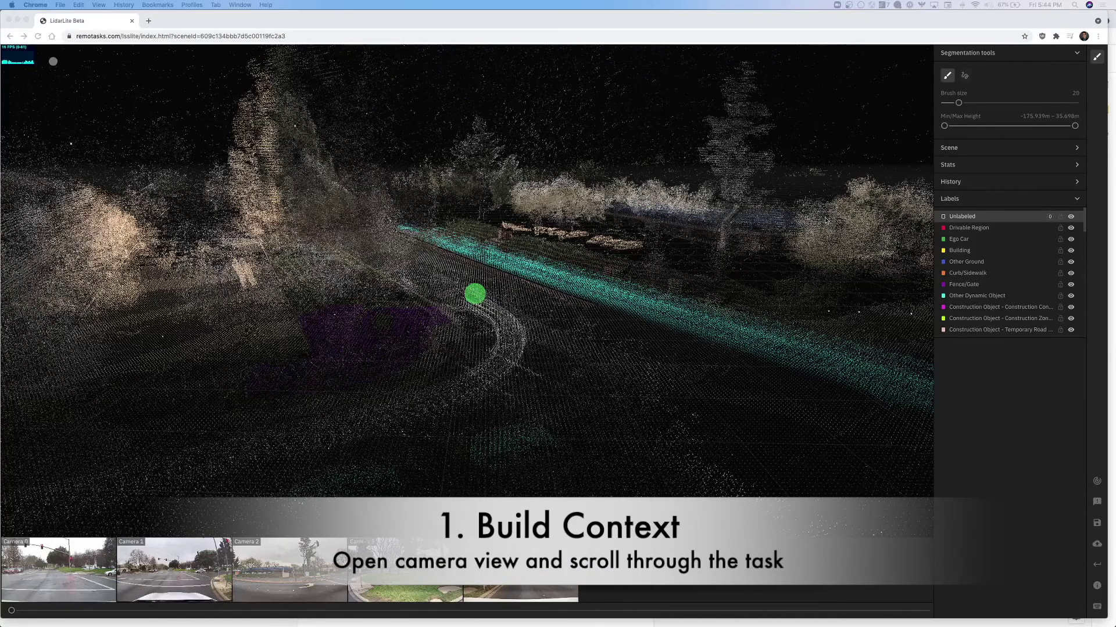
Step: Open the Camera 0 view and scrub through the frames to examine the roads, buildings and objects along the route
{"action": "mouse_move", "coordinate": [80, 547]}
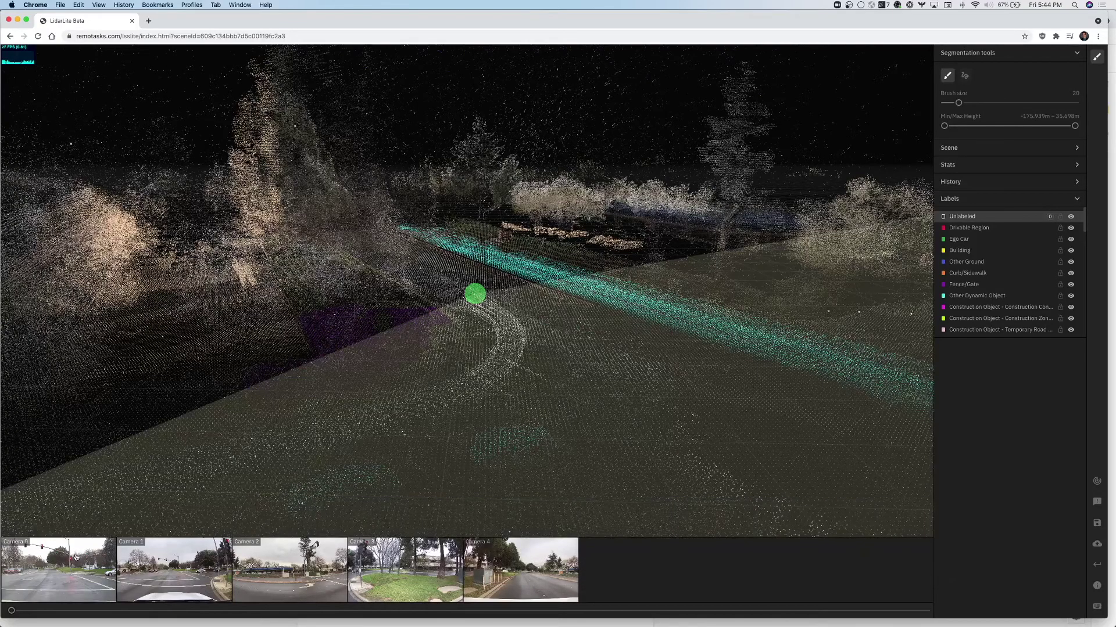
{"action": "left_click", "coordinate": [72, 568]}
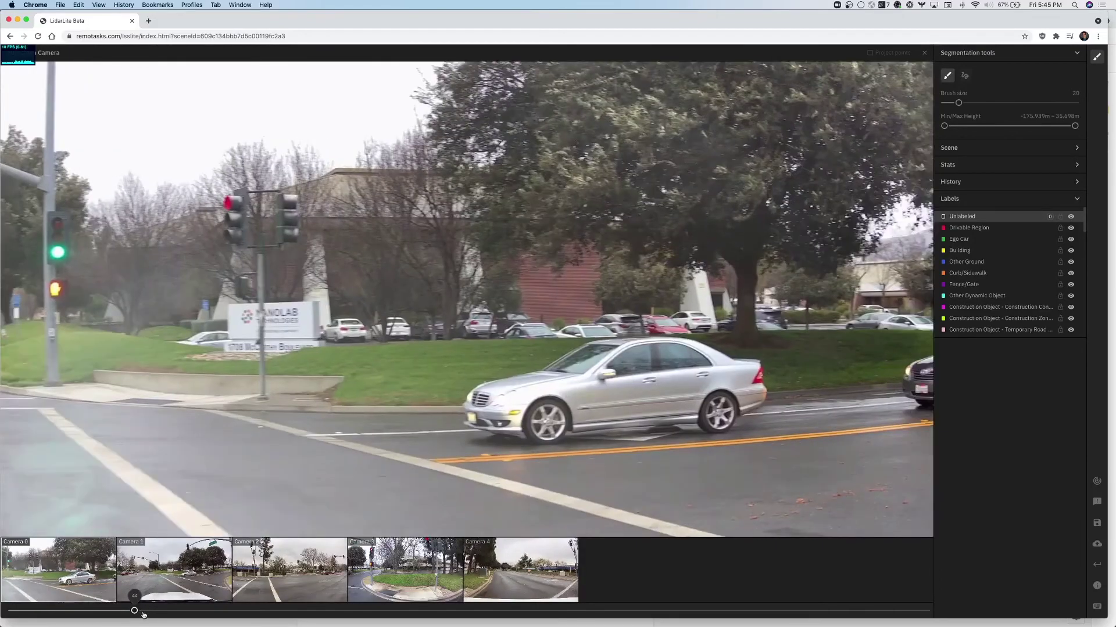
{"action": "left_click_drag", "start_coordinate": [144, 615], "coordinate": [724, 611]}
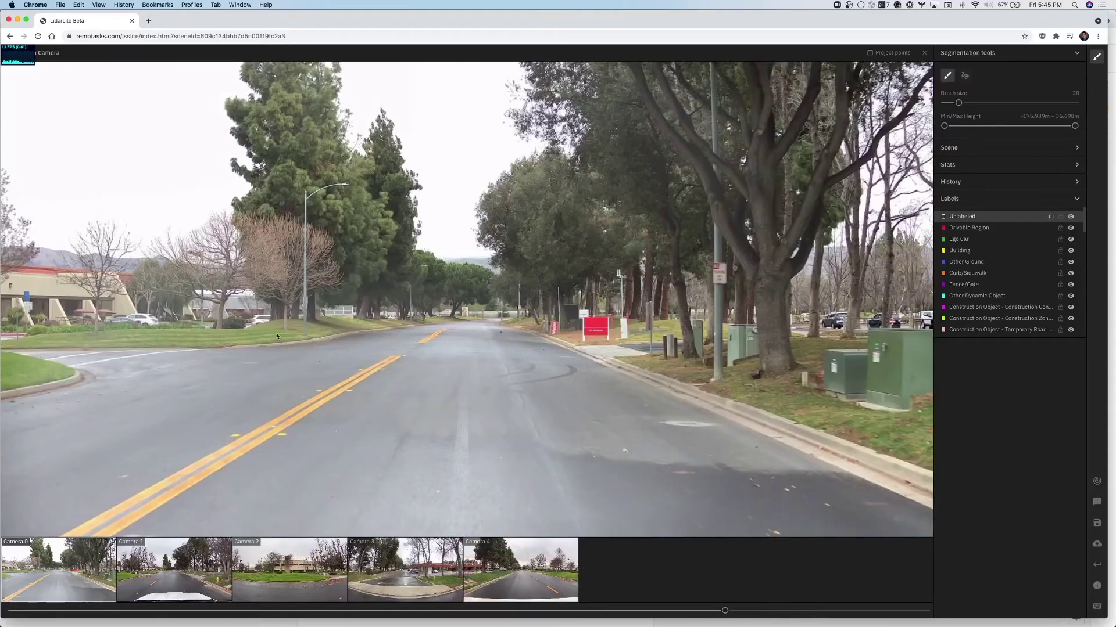
{"action": "left_click_drag", "start_coordinate": [726, 611], "coordinate": [906, 600]}
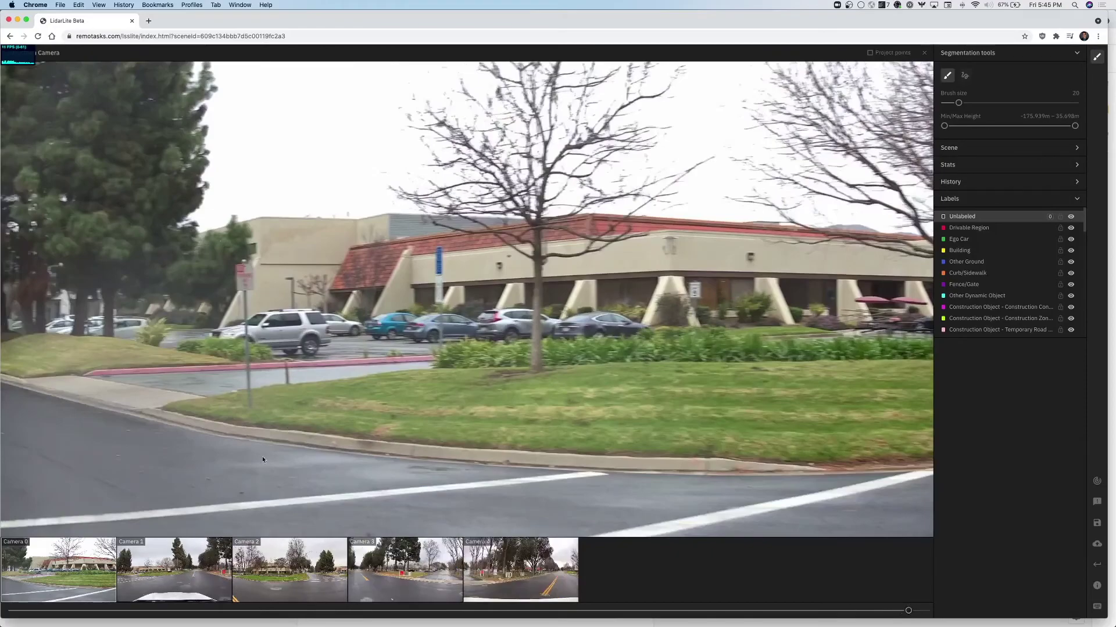
{"action": "left_click", "coordinate": [857, 612]}
{"action": "left_click_drag", "start_coordinate": [857, 611], "coordinate": [805, 611]}
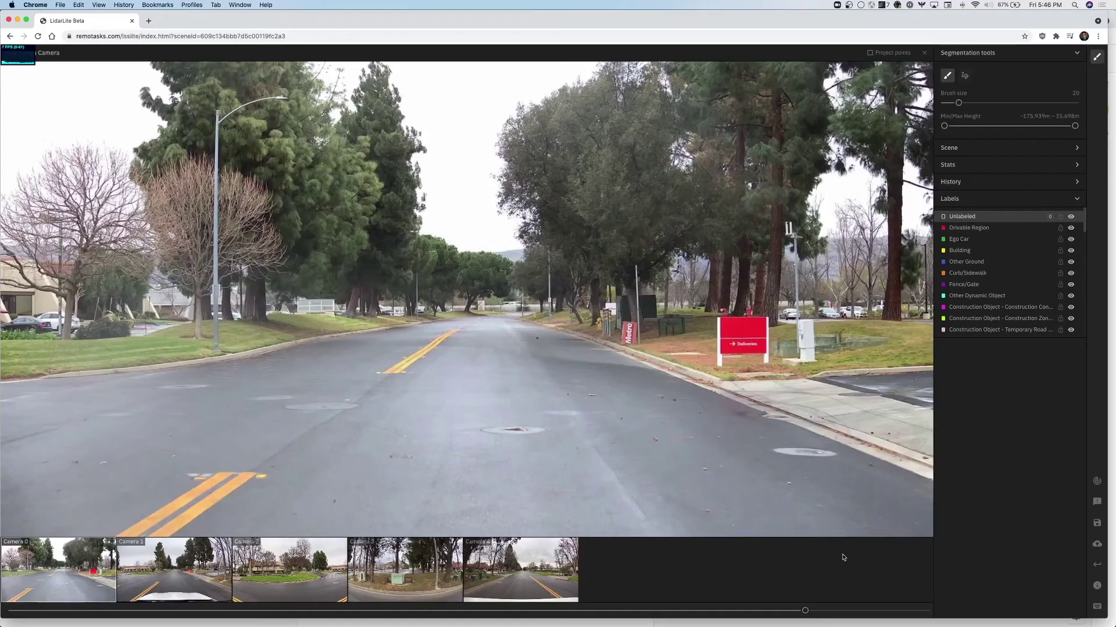
{"action": "left_click_drag", "start_coordinate": [806, 610], "coordinate": [914, 610]}
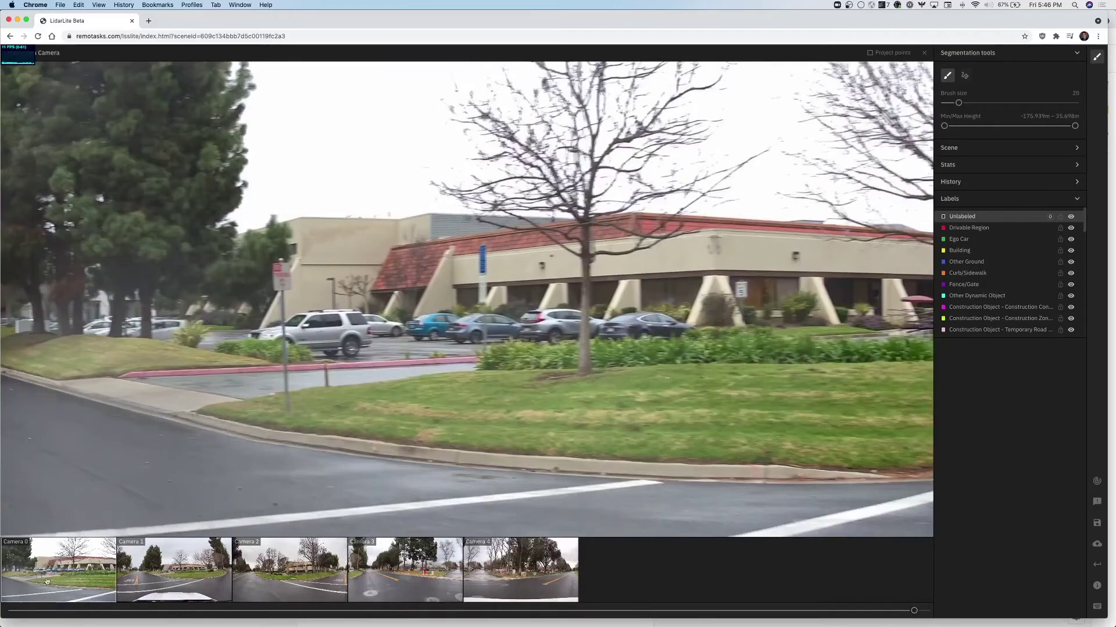
Step: View the route from Camera 1 and Camera 2, scrubbing back to the early frames, and close the camera view
{"action": "left_click", "coordinate": [154, 575]}
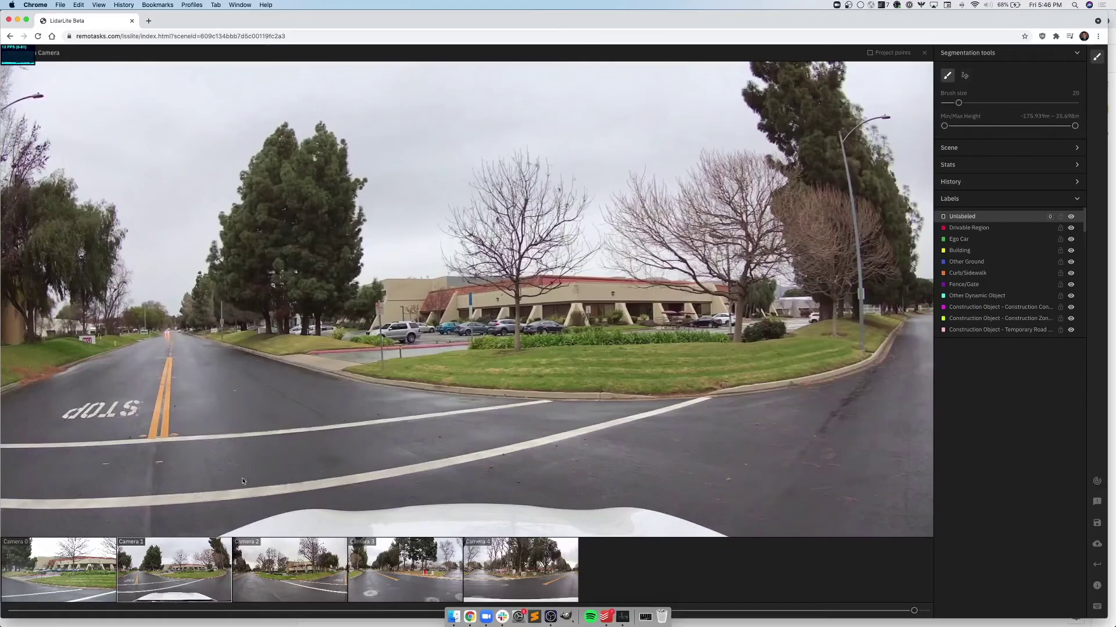
{"action": "left_click", "coordinate": [301, 563]}
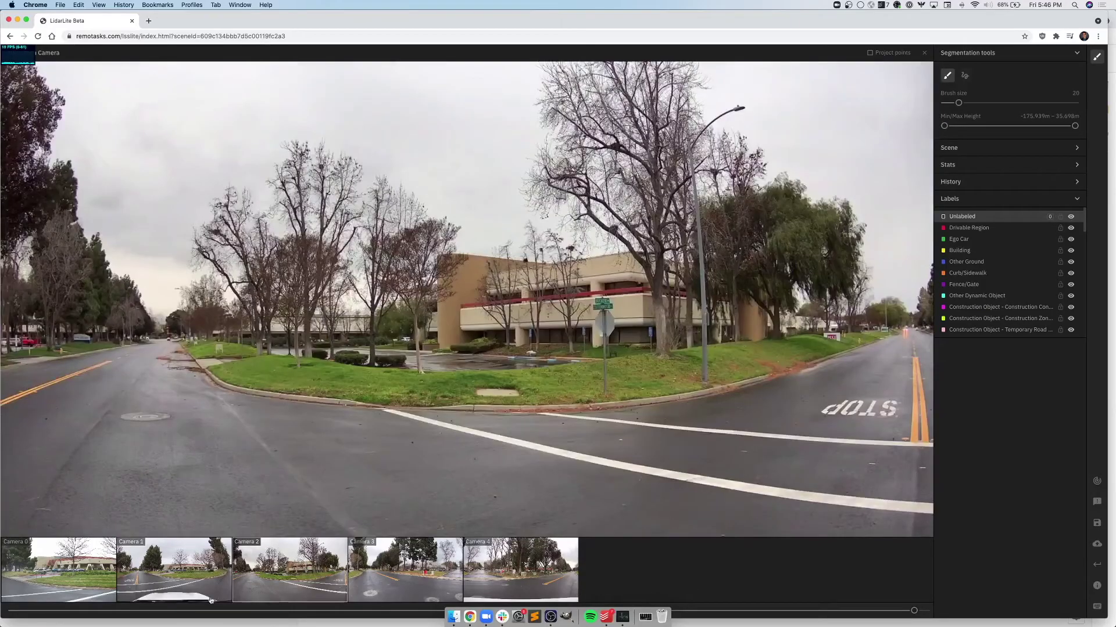
{"action": "left_click_drag", "start_coordinate": [909, 614], "coordinate": [668, 617]}
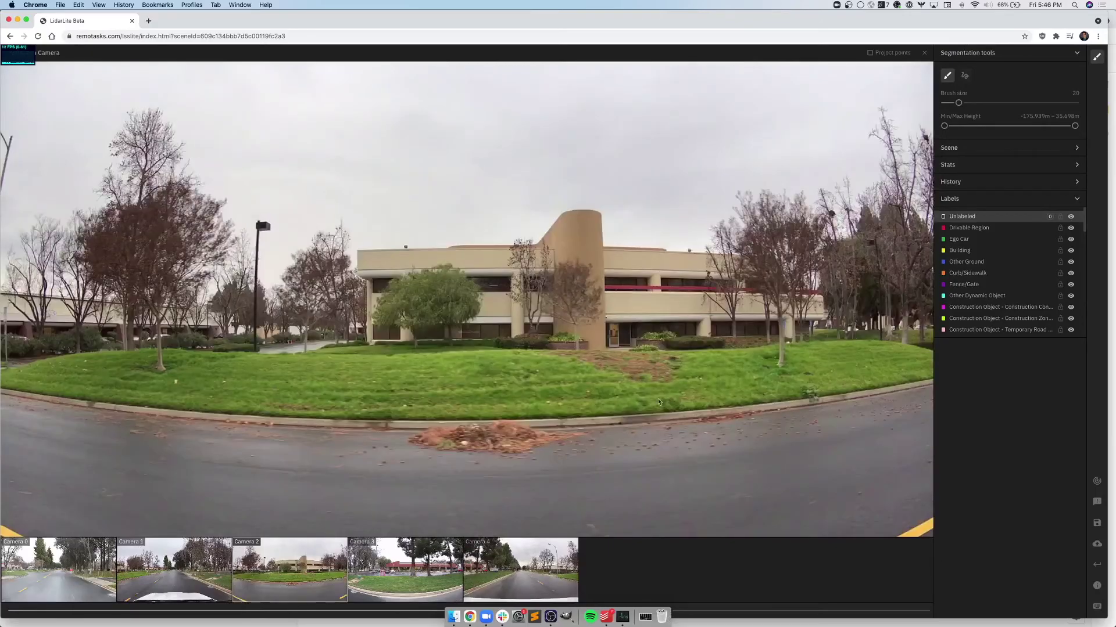
{"action": "left_click_drag", "start_coordinate": [403, 617], "coordinate": [396, 612]}
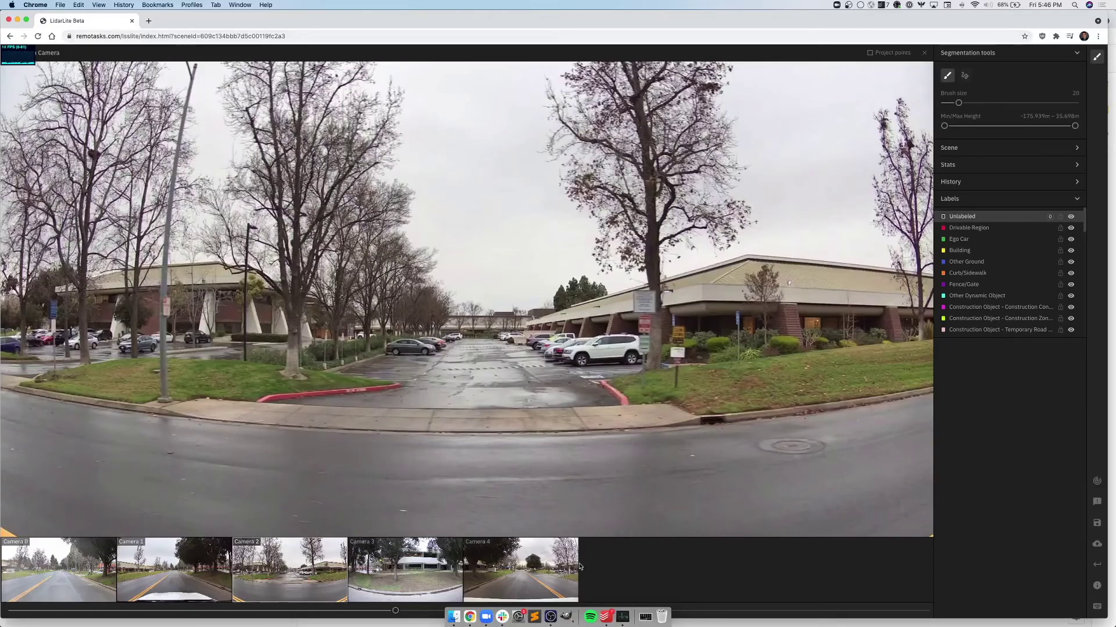
{"action": "left_click_drag", "start_coordinate": [388, 612], "coordinate": [168, 610]}
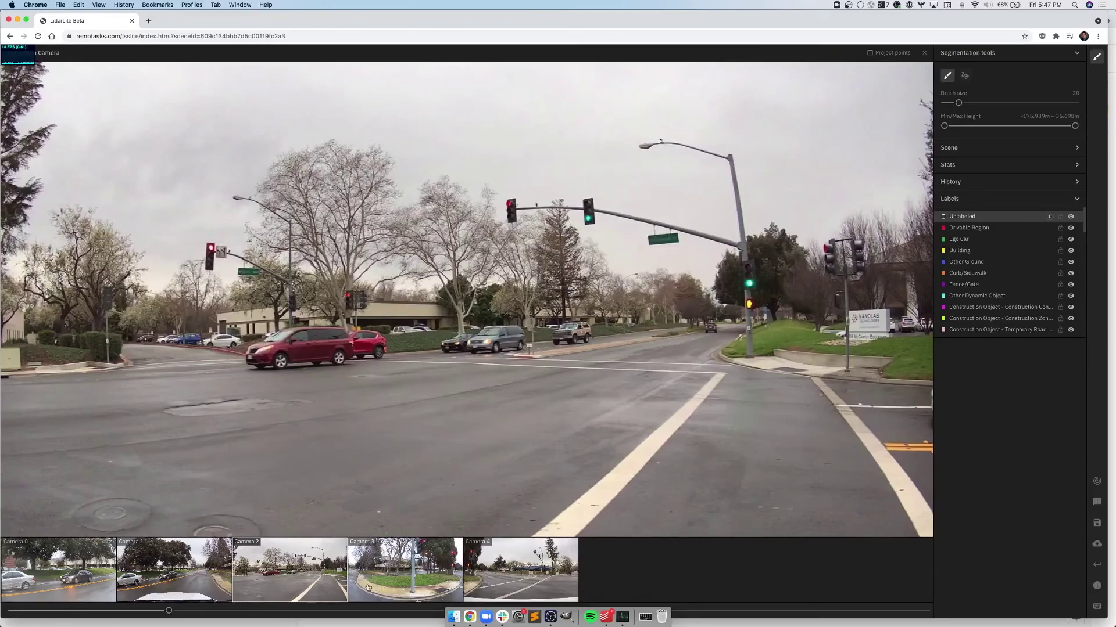
{"action": "left_click_drag", "start_coordinate": [164, 612], "coordinate": [19, 610]}
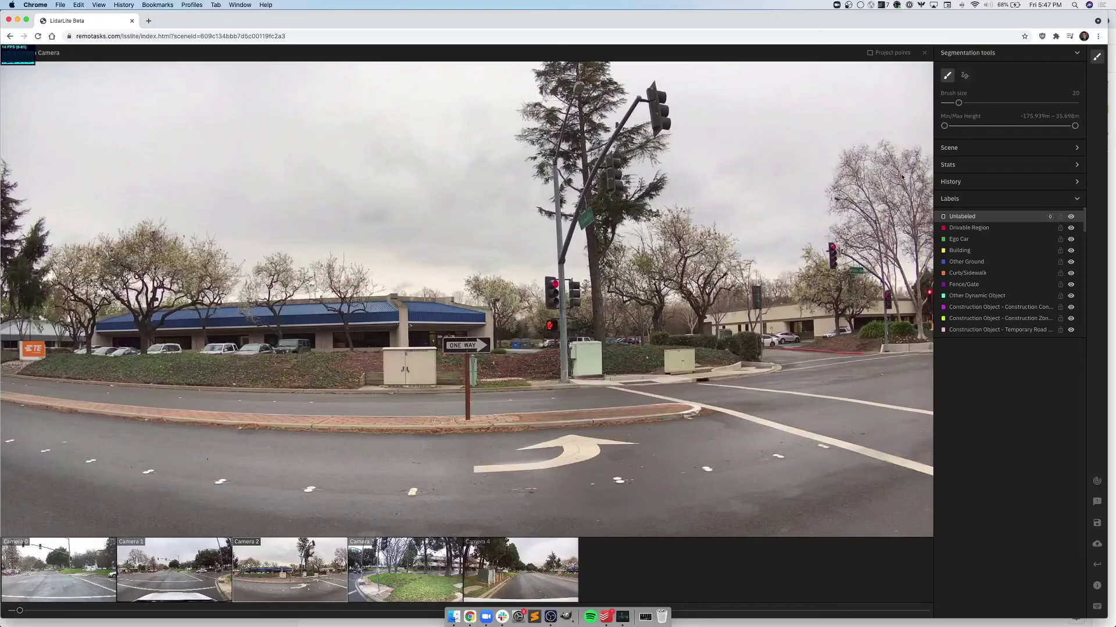
{"action": "left_click", "coordinate": [924, 53]}
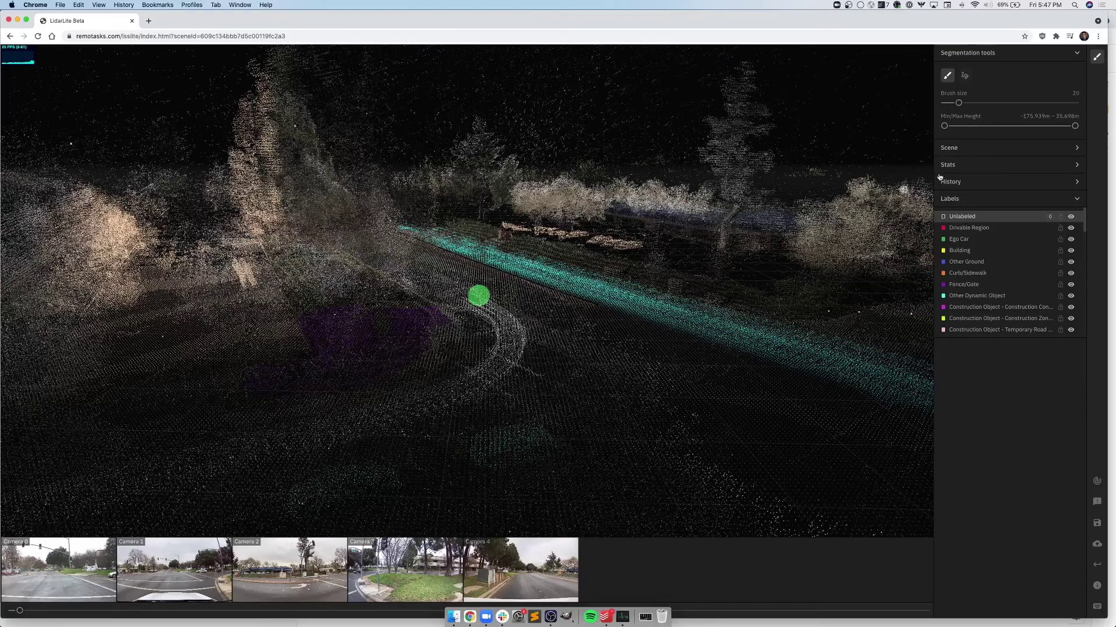
Step: Set the scene's point size to 1.4 and its max point distance to 500
{"action": "left_click", "coordinate": [996, 148]}
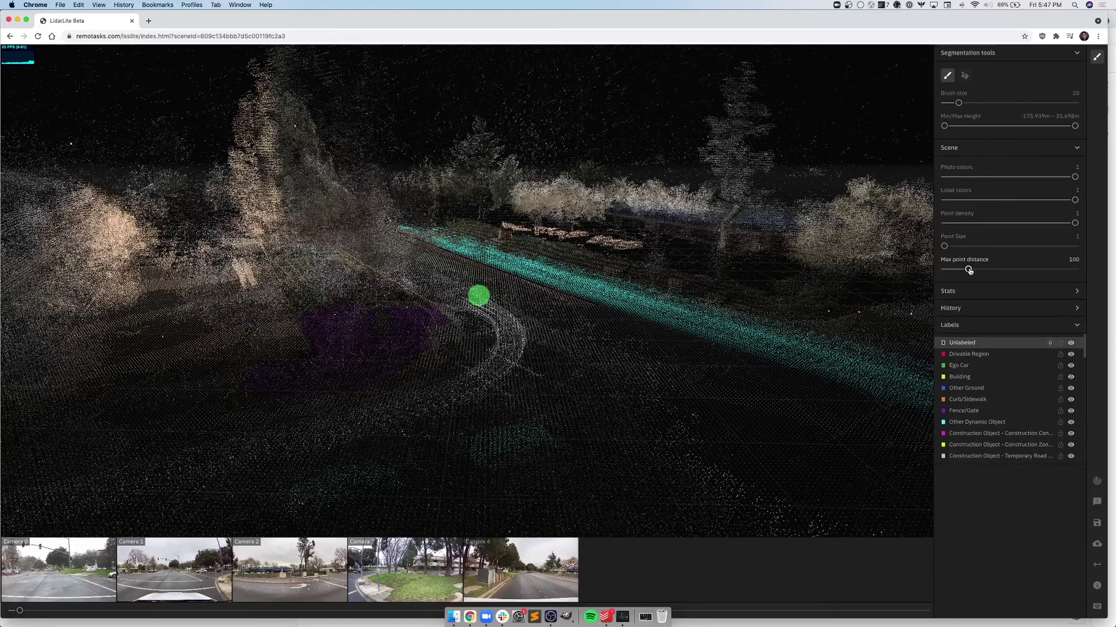
{"action": "left_click_drag", "start_coordinate": [944, 248], "coordinate": [1080, 270]}
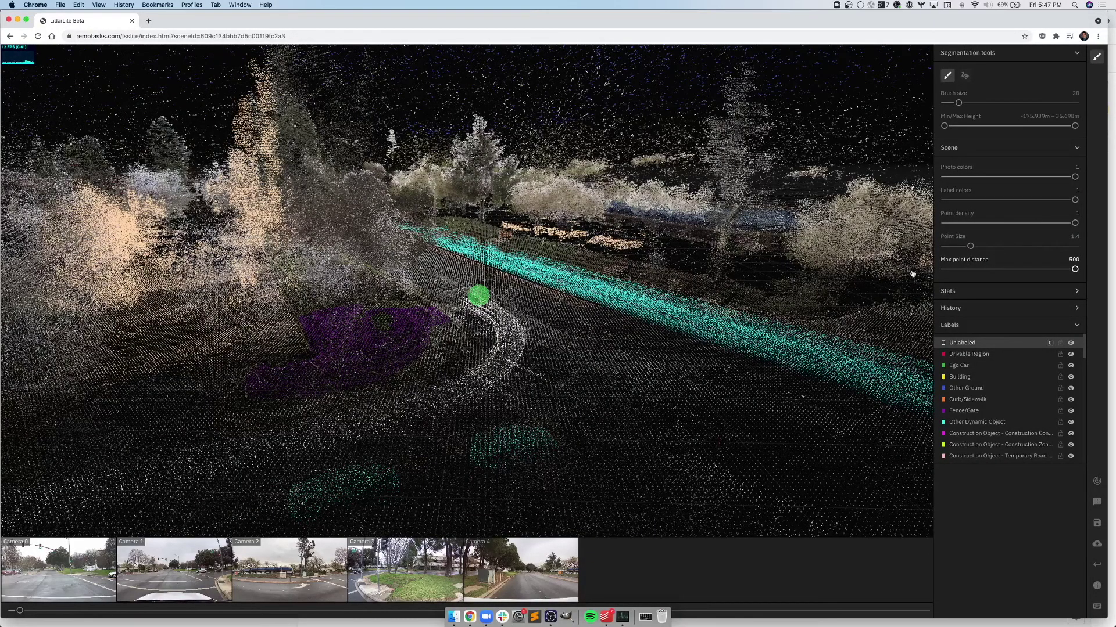
{"action": "right_click_drag", "start_coordinate": [495, 223], "coordinate": [495, 285]}
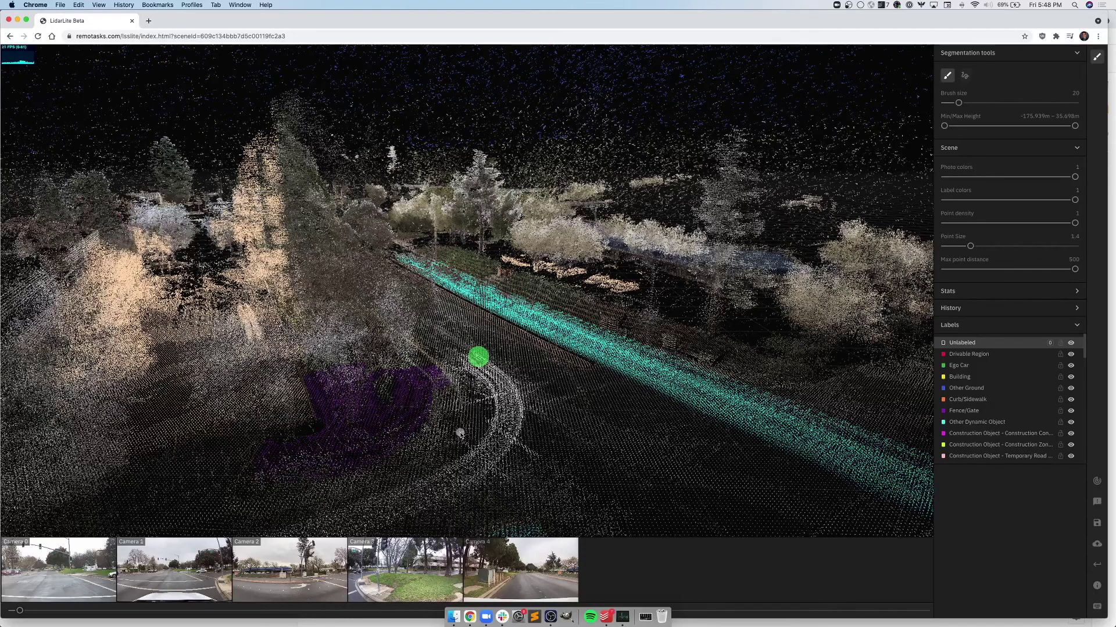
Step: Try a max point distance of 80 while moving around the nearby area, and set it back to 500
{"action": "left_click_drag", "start_coordinate": [1074, 269], "coordinate": [963, 271]}
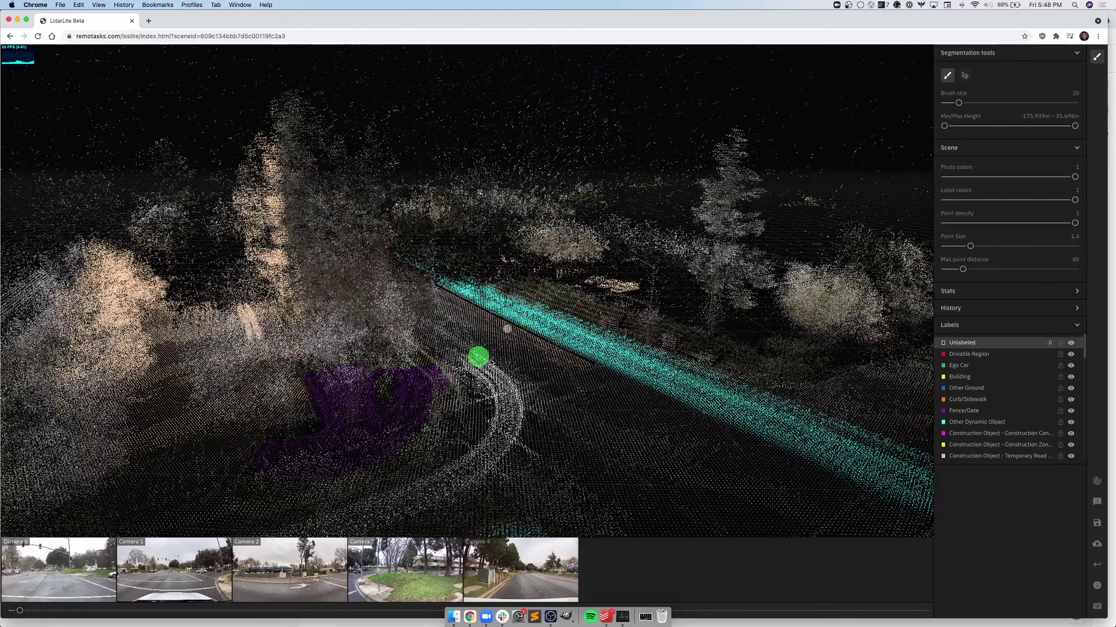
{"action": "key", "text": "q"}
{"action": "key", "text": "s"}
{"action": "key", "text": "q"}
{"action": "key", "text": "e"}
{"action": "key", "text": "q"}
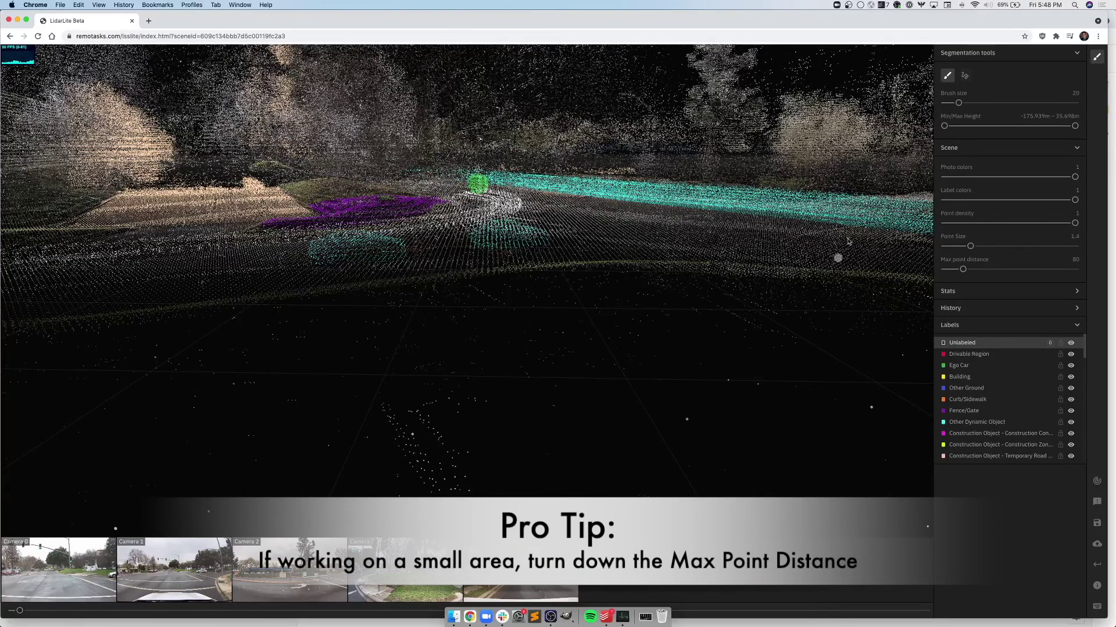
{"action": "left_click_drag", "start_coordinate": [962, 269], "coordinate": [1075, 270]}
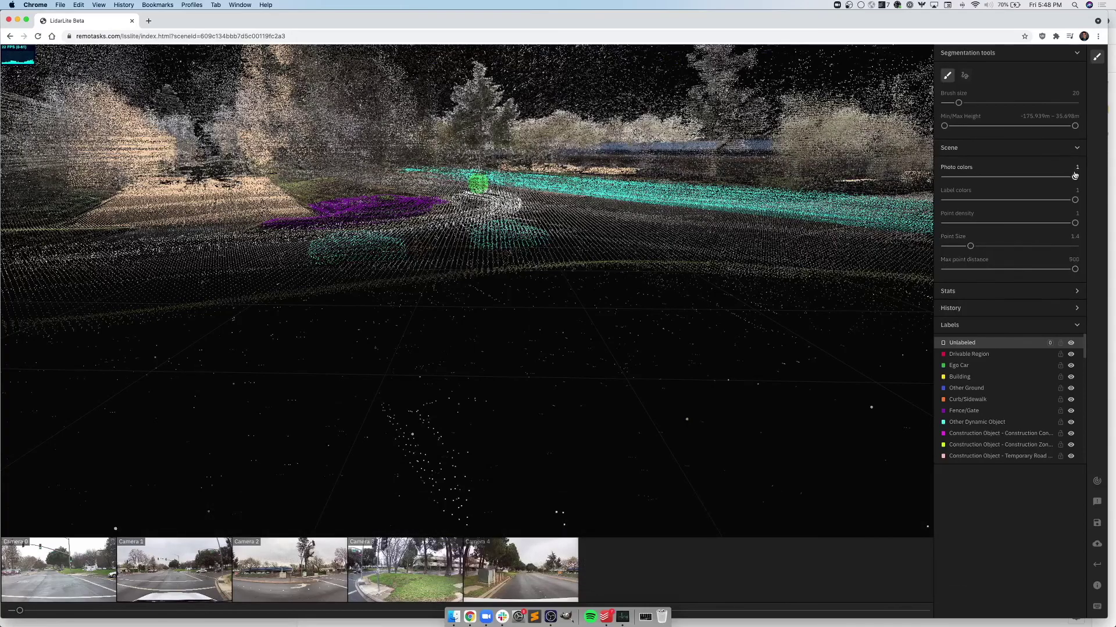
Step: Try out the photo colors, label colors and point density settings on the point cloud, returning each to 1
{"action": "mouse_move", "coordinate": [1075, 178]}
{"action": "left_mouse_down"}
{"action": "mouse_move", "coordinate": [946, 176]}
{"action": "mouse_move", "coordinate": [1075, 182]}
{"action": "left_mouse_up"}
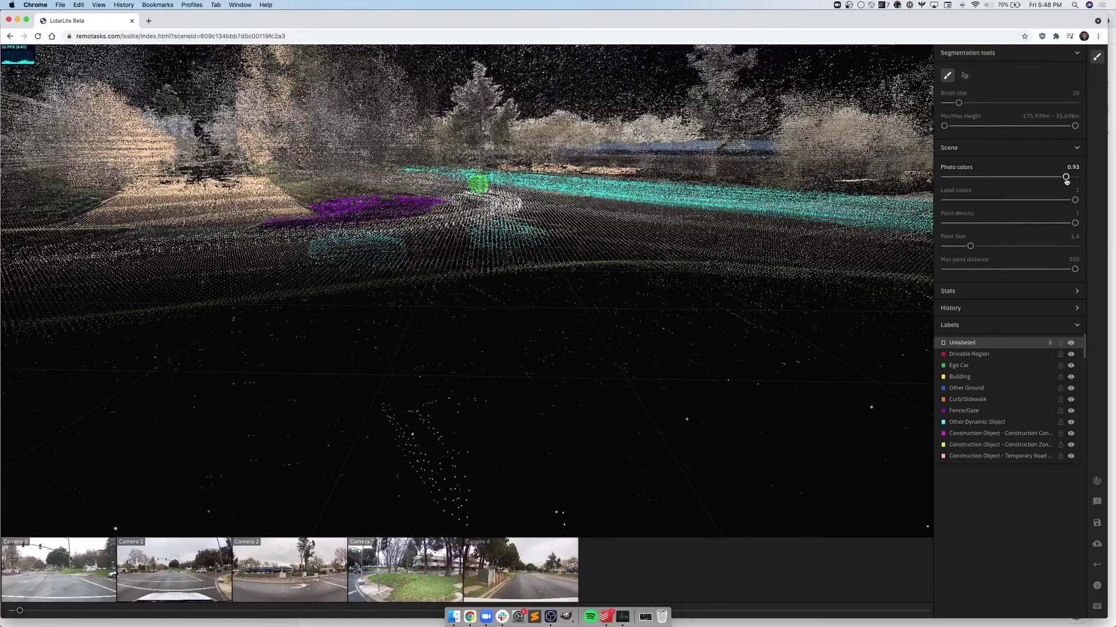
{"action": "left_click_drag", "start_coordinate": [1066, 181], "coordinate": [1078, 181]}
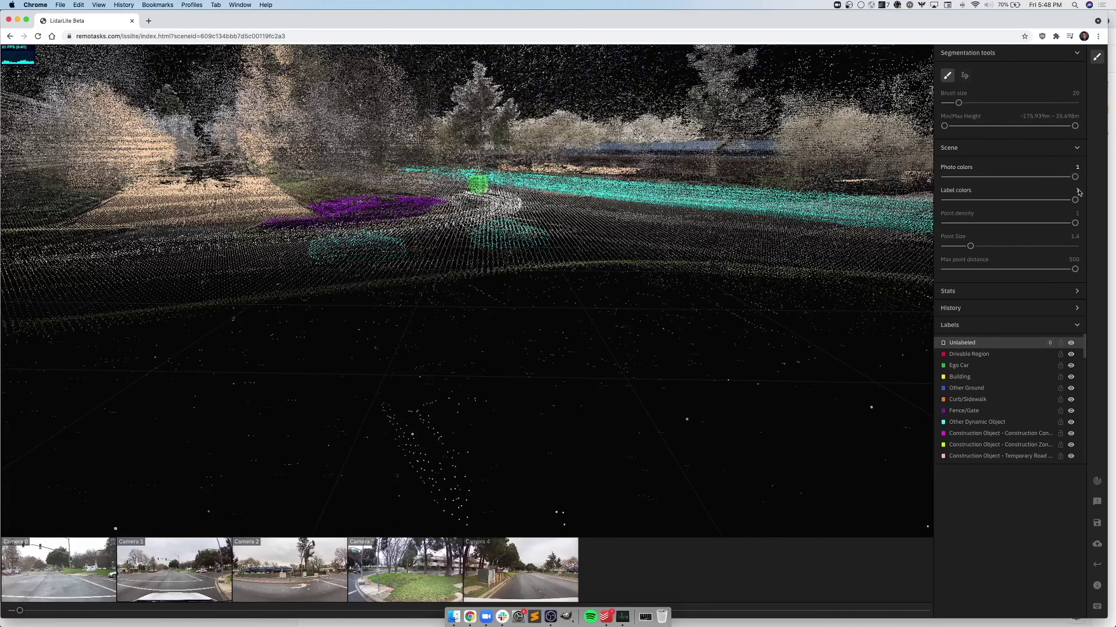
{"action": "left_click_drag", "start_coordinate": [1073, 175], "coordinate": [945, 183]}
{"action": "mouse_move", "coordinate": [1076, 203]}
{"action": "left_mouse_down"}
{"action": "mouse_move", "coordinate": [923, 198]}
{"action": "mouse_move", "coordinate": [1067, 195]}
{"action": "left_mouse_up"}
{"action": "left_click_drag", "start_coordinate": [969, 183], "coordinate": [935, 205]}
{"action": "left_click_drag", "start_coordinate": [1022, 210], "coordinate": [1082, 208]}
{"action": "mouse_move", "coordinate": [1076, 223]}
{"action": "left_mouse_down"}
{"action": "mouse_move", "coordinate": [942, 226]}
{"action": "mouse_move", "coordinate": [1086, 232]}
{"action": "left_mouse_up"}
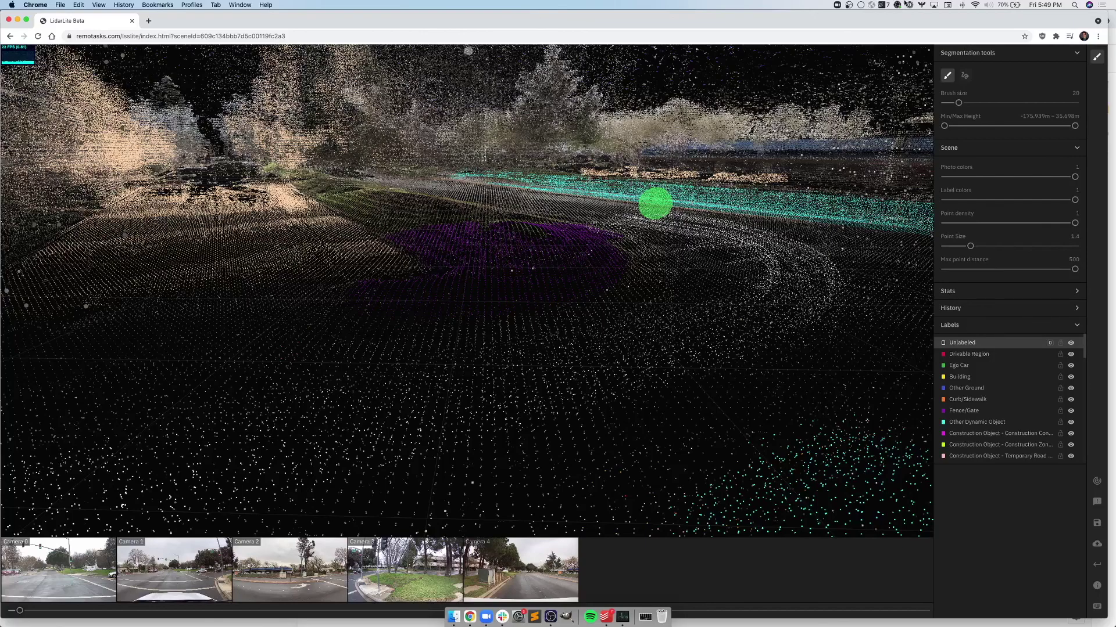
Step: Show an overview of all open windows on the desktop
{"action": "key", "text": "ctrl+Up"}
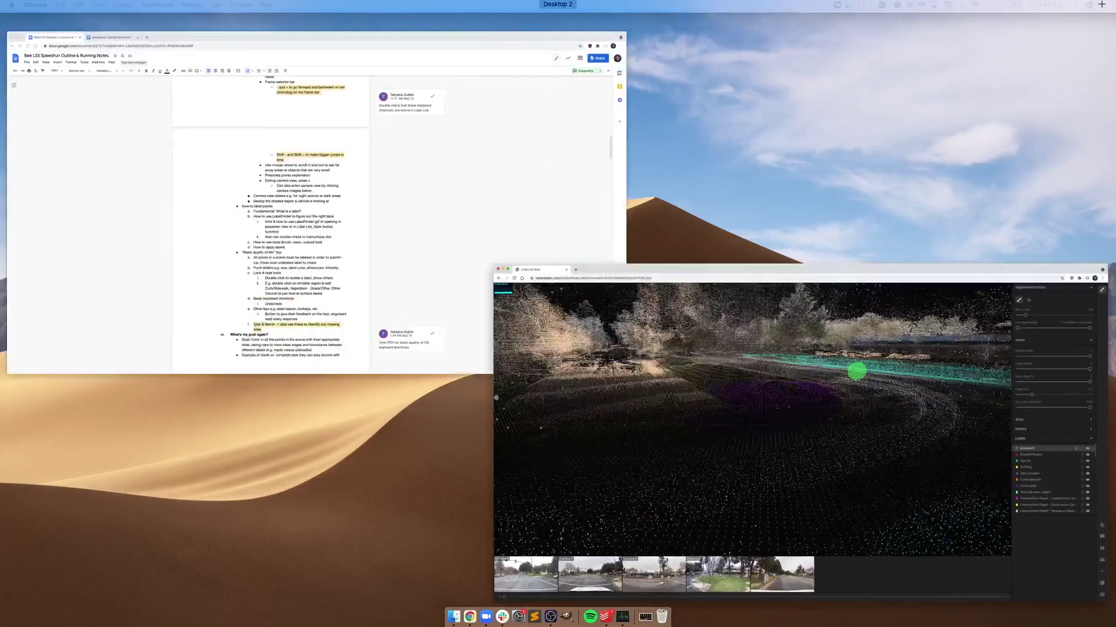